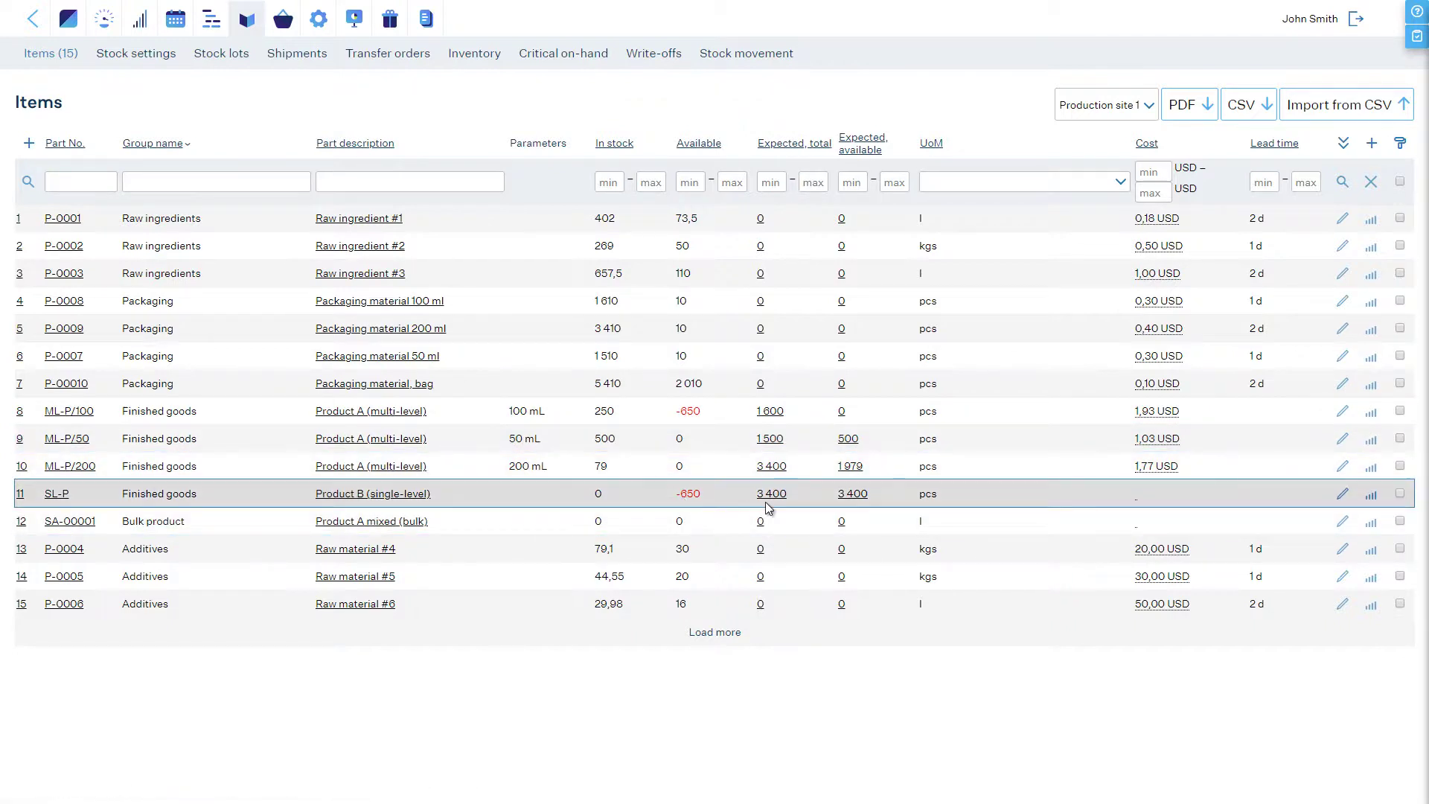
# - Open the list of stock lots
pyautogui.click(221, 53)
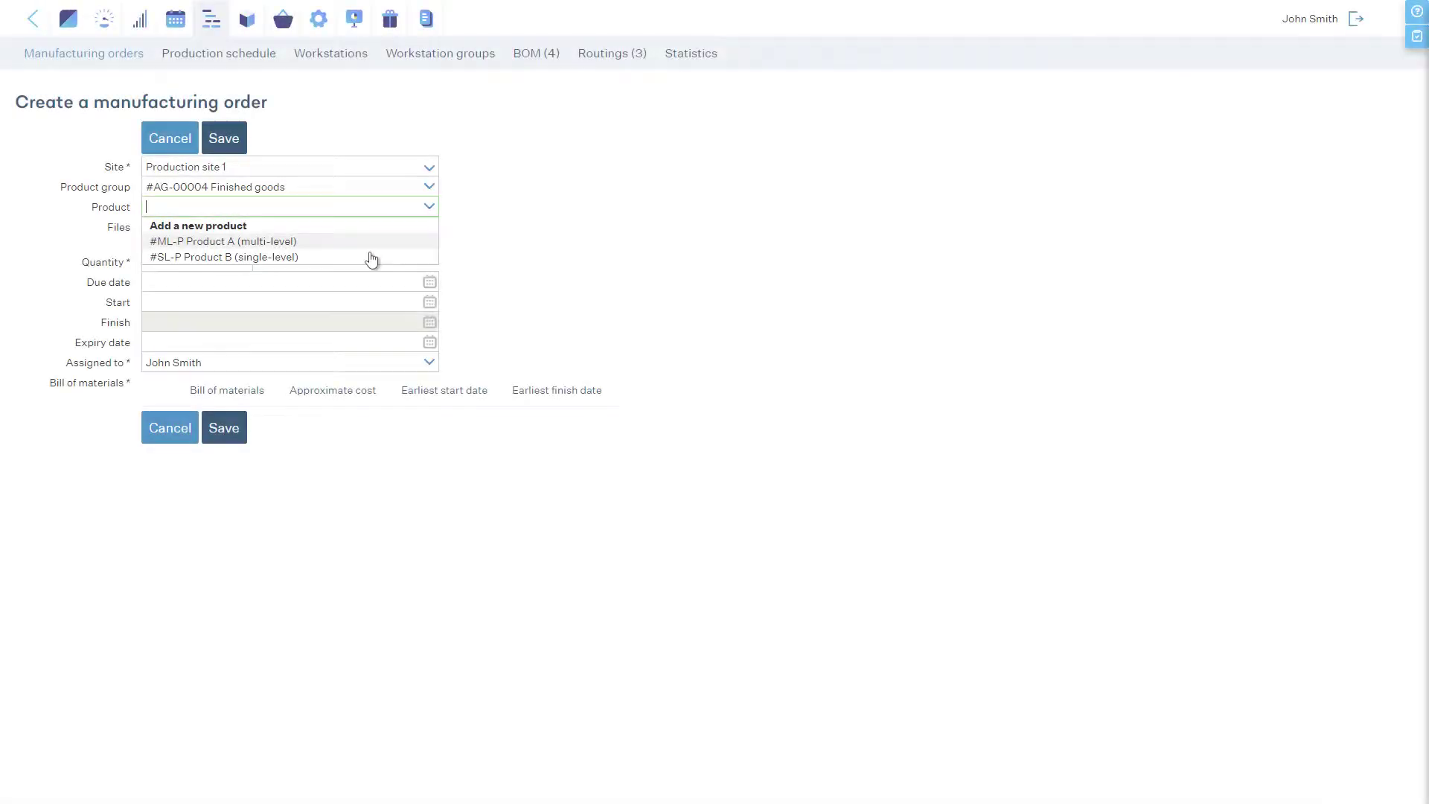
# - Create a manufacturing order for 2600 pcs of SL-P Product B (single-level) and save it
pyautogui.click(371, 257)
pyautogui.click(230, 265)
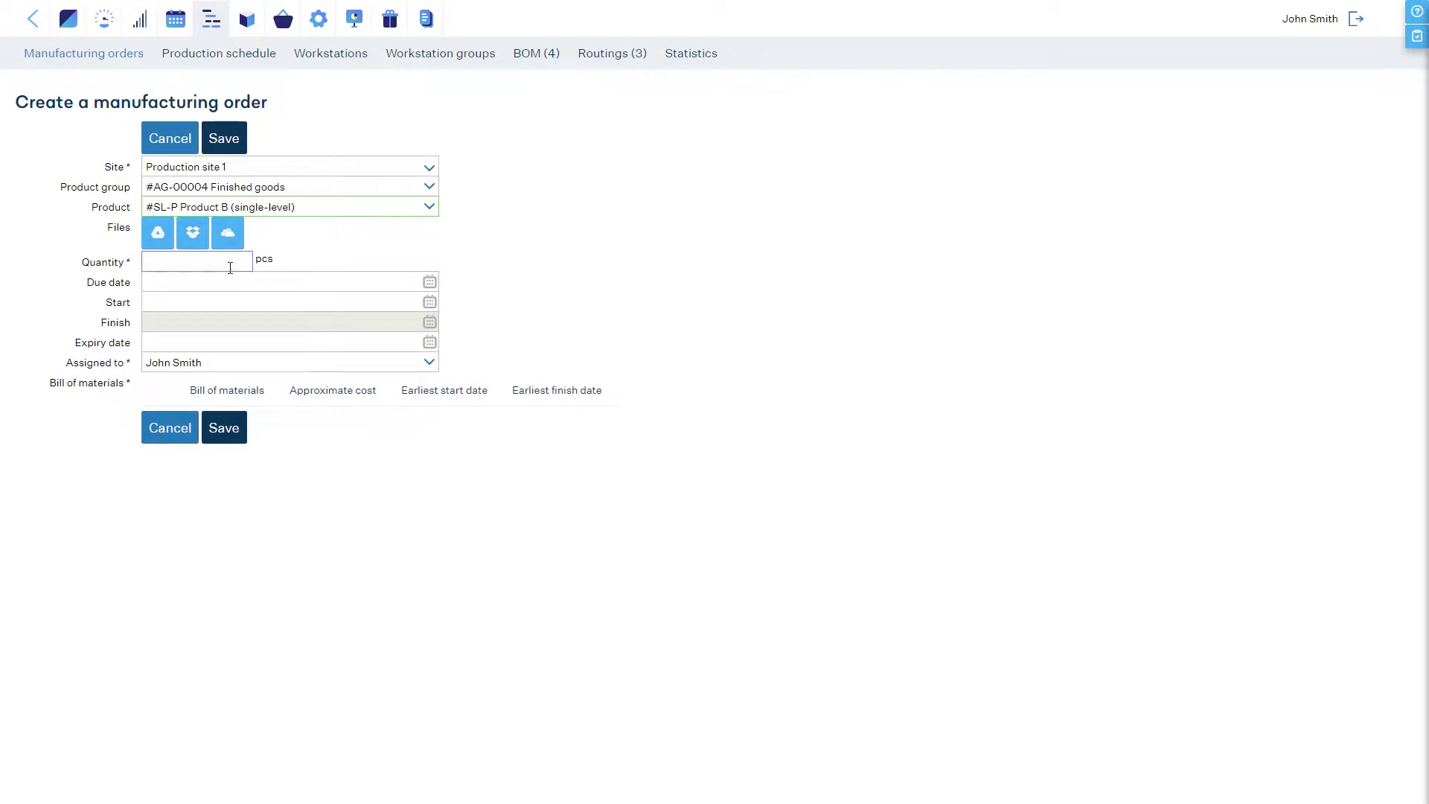
pyautogui.write('2600')
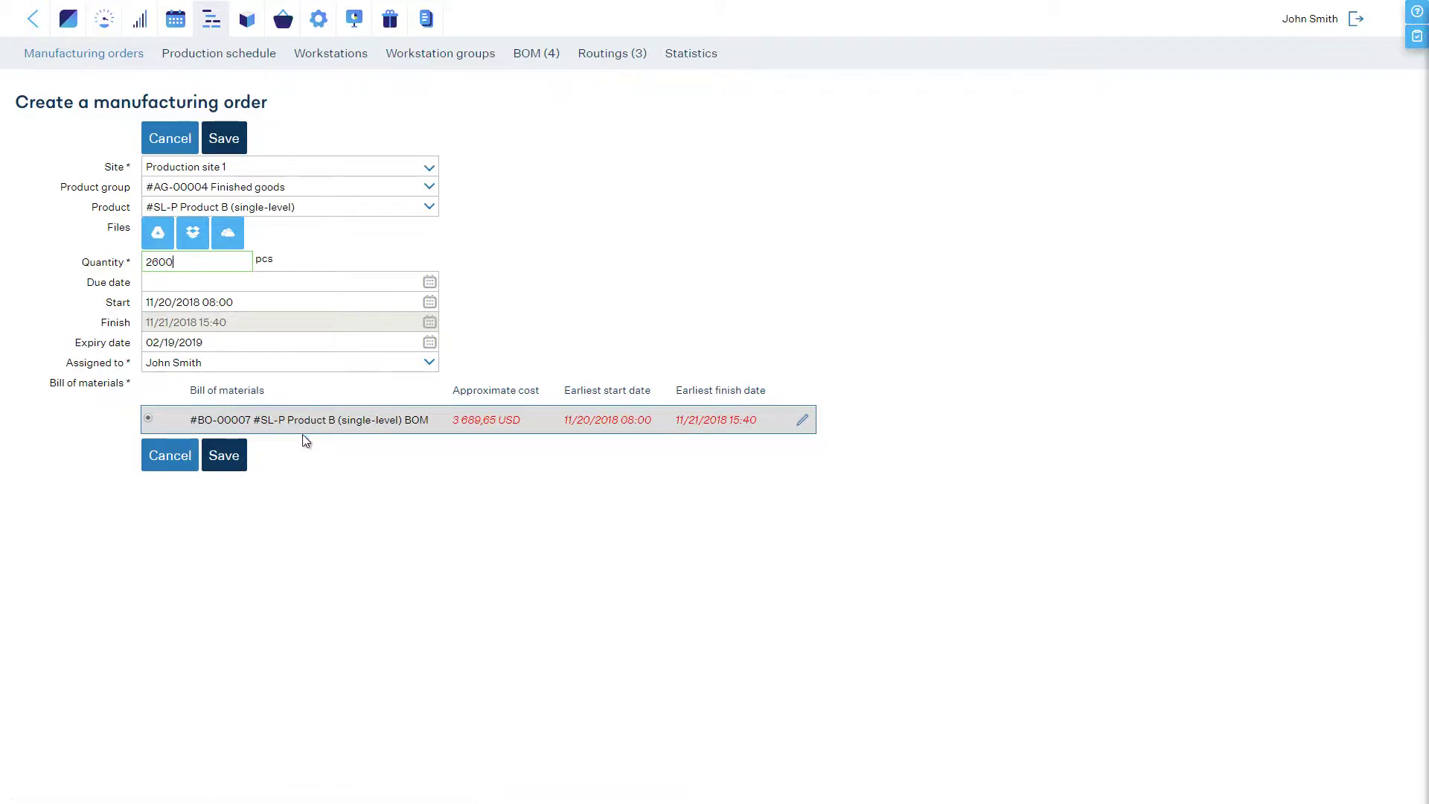
pyautogui.click(225, 457)
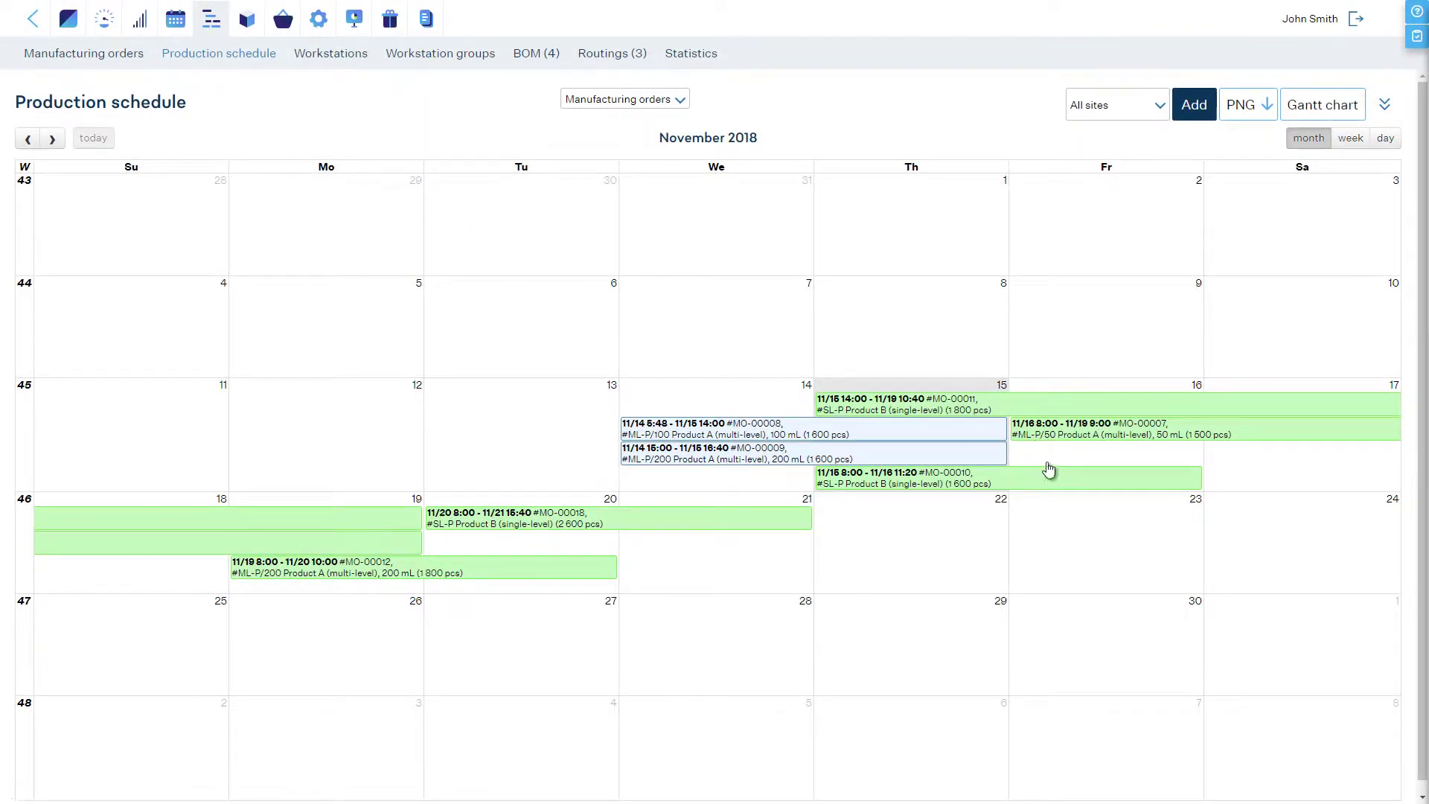
# - View the production schedule as a Gantt chart and expand the operations of the first three manufacturing orders
pyautogui.click(1317, 108)
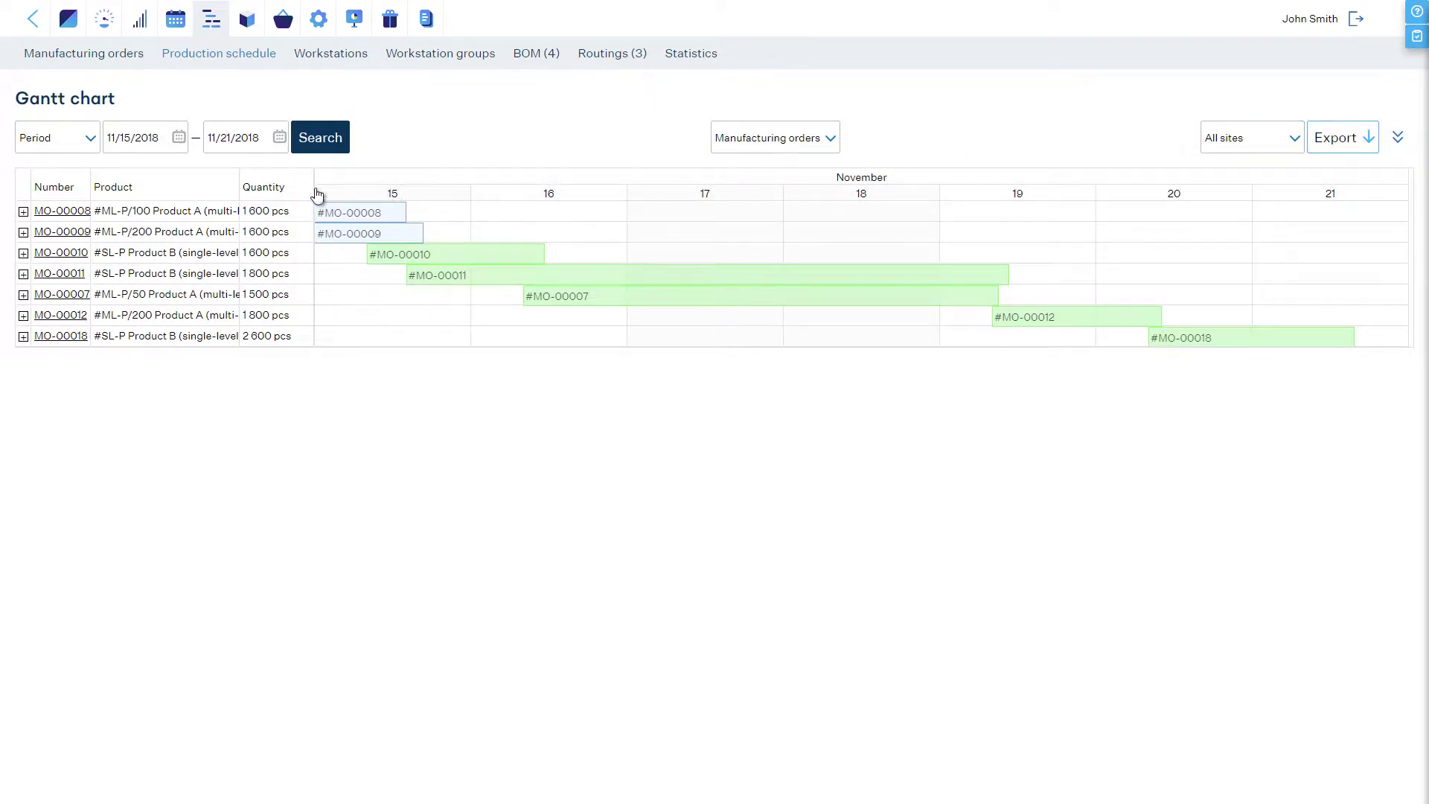
pyautogui.click(23, 212)
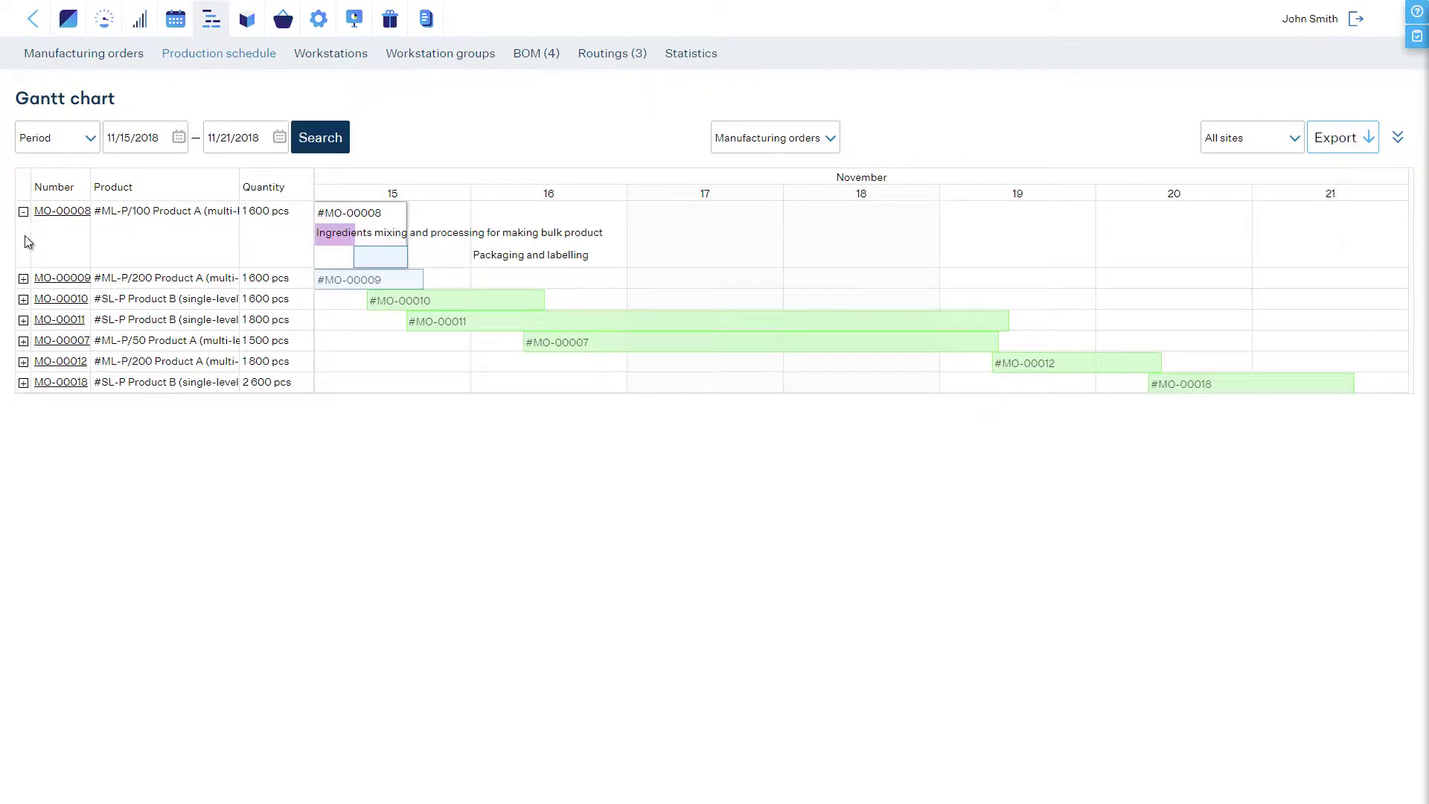
pyautogui.click(24, 279)
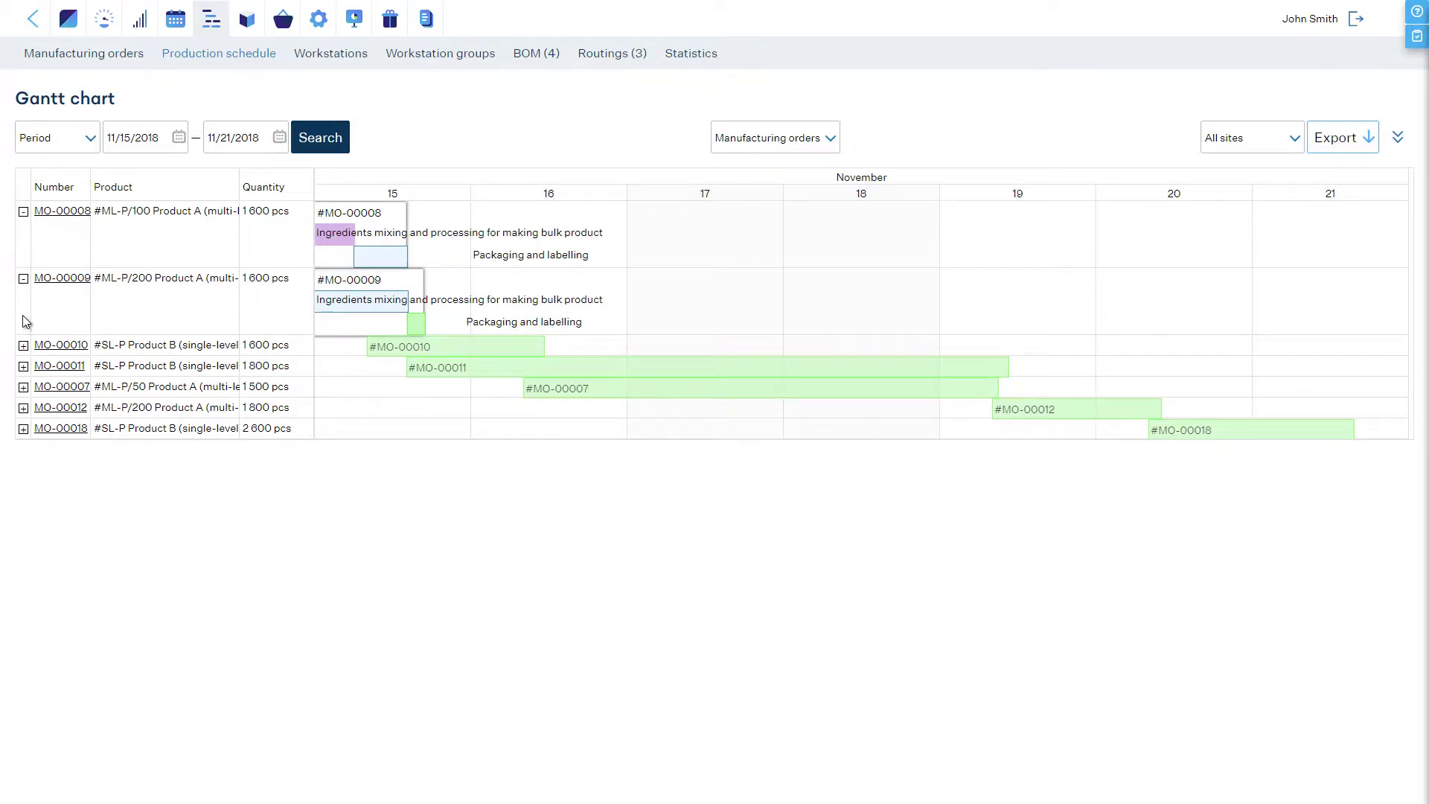
pyautogui.click(23, 346)
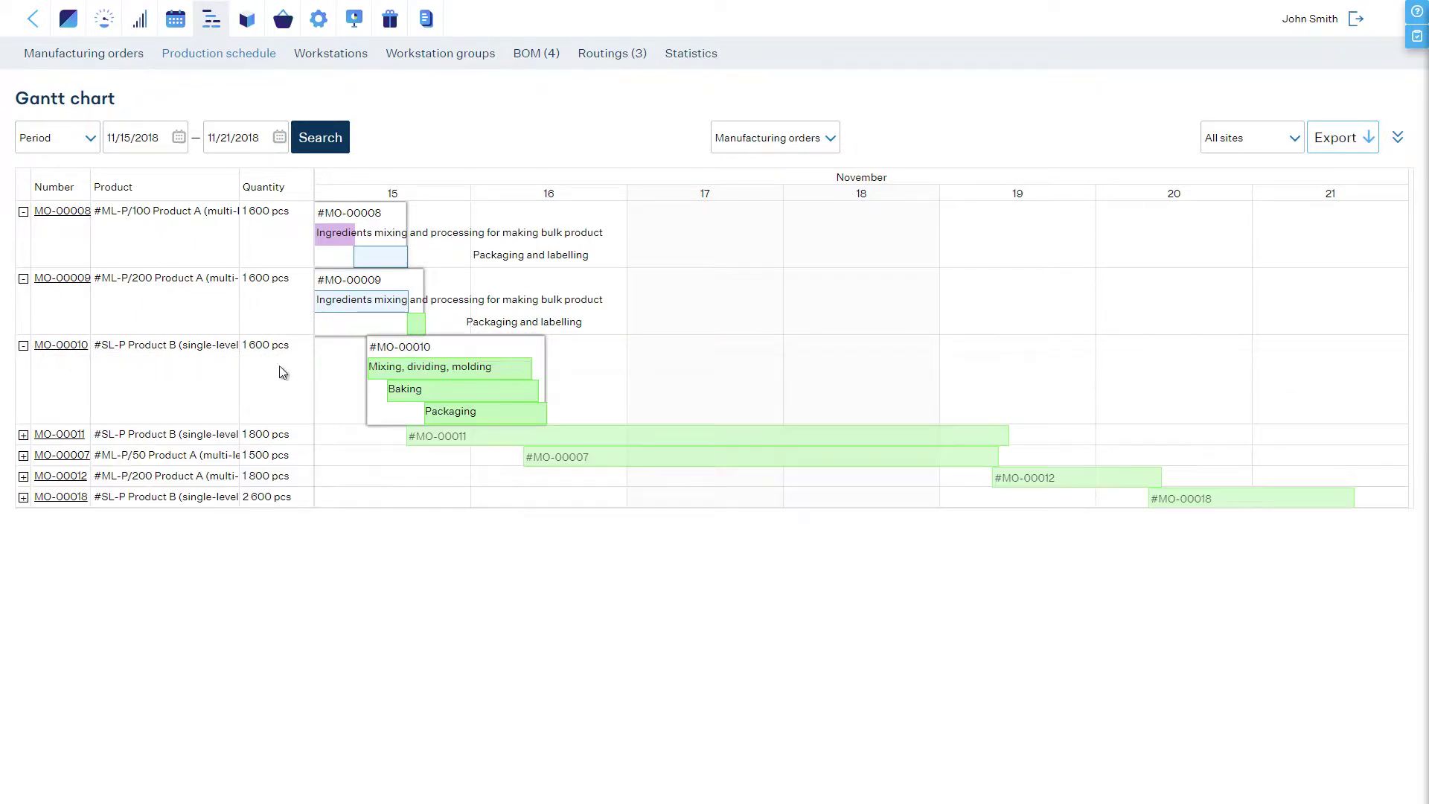
# - Show the Gantt chart by workstations and move the November 19 bulk mixing operation from Processing line 1 to Processing line 2
pyautogui.click(749, 149)
pyautogui.click(738, 176)
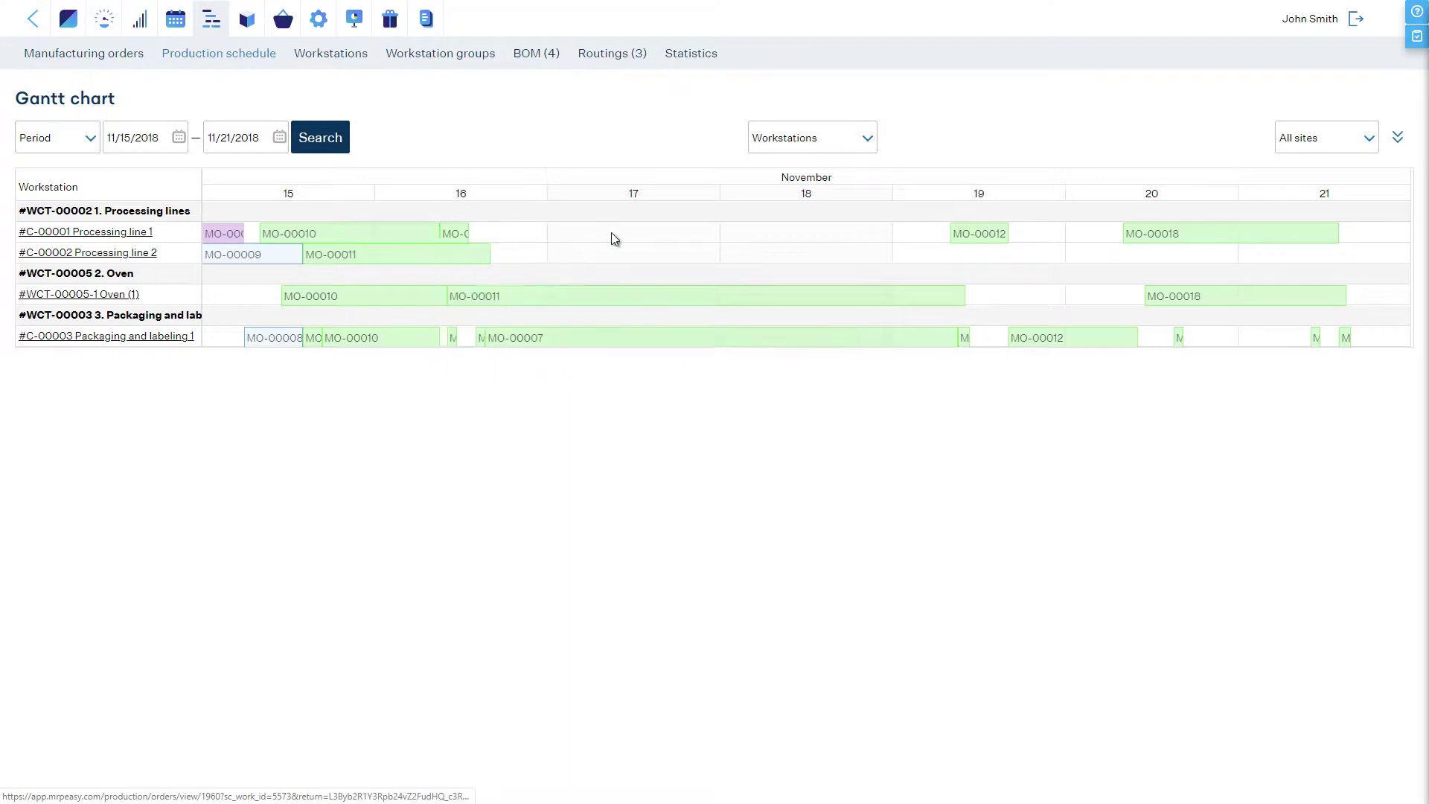
pyautogui.moveTo(979, 238)
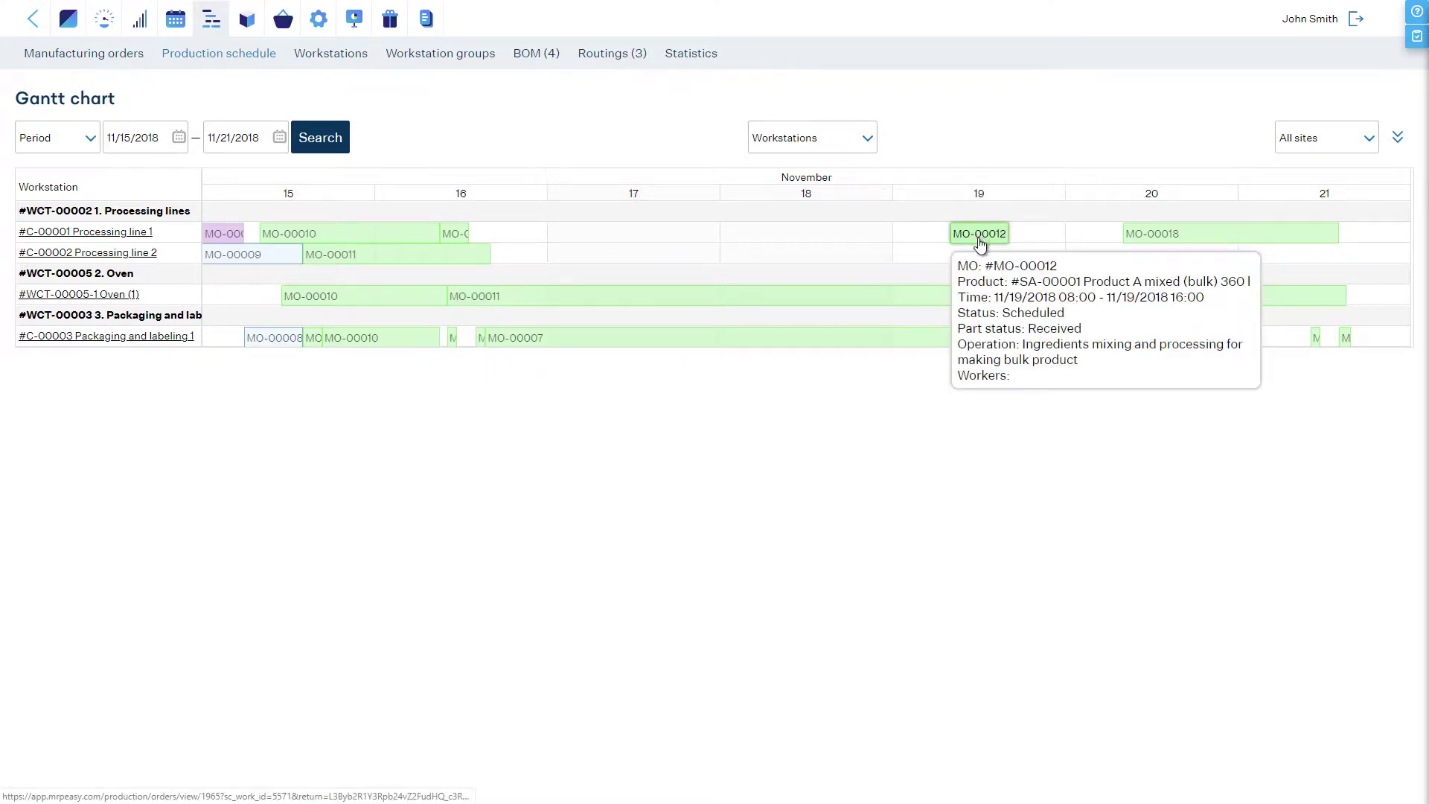
pyautogui.moveTo(979, 243); pyautogui.dragTo(979, 259)
pyautogui.click(698, 504)
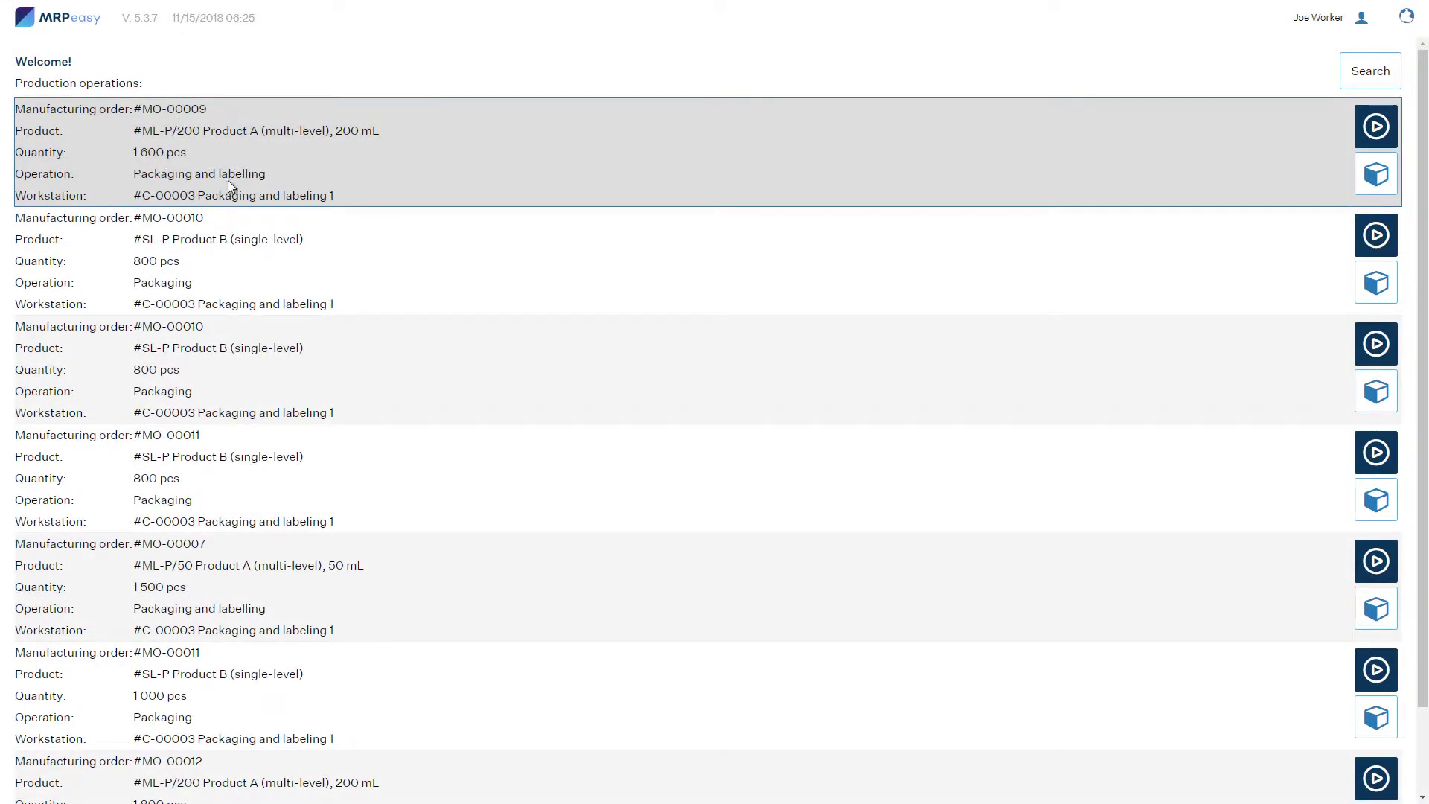
# - Start and finish the worker's Packaging and labelling operation for Product A 200 mL, reporting 1600 pcs made
pyautogui.click(1377, 128)
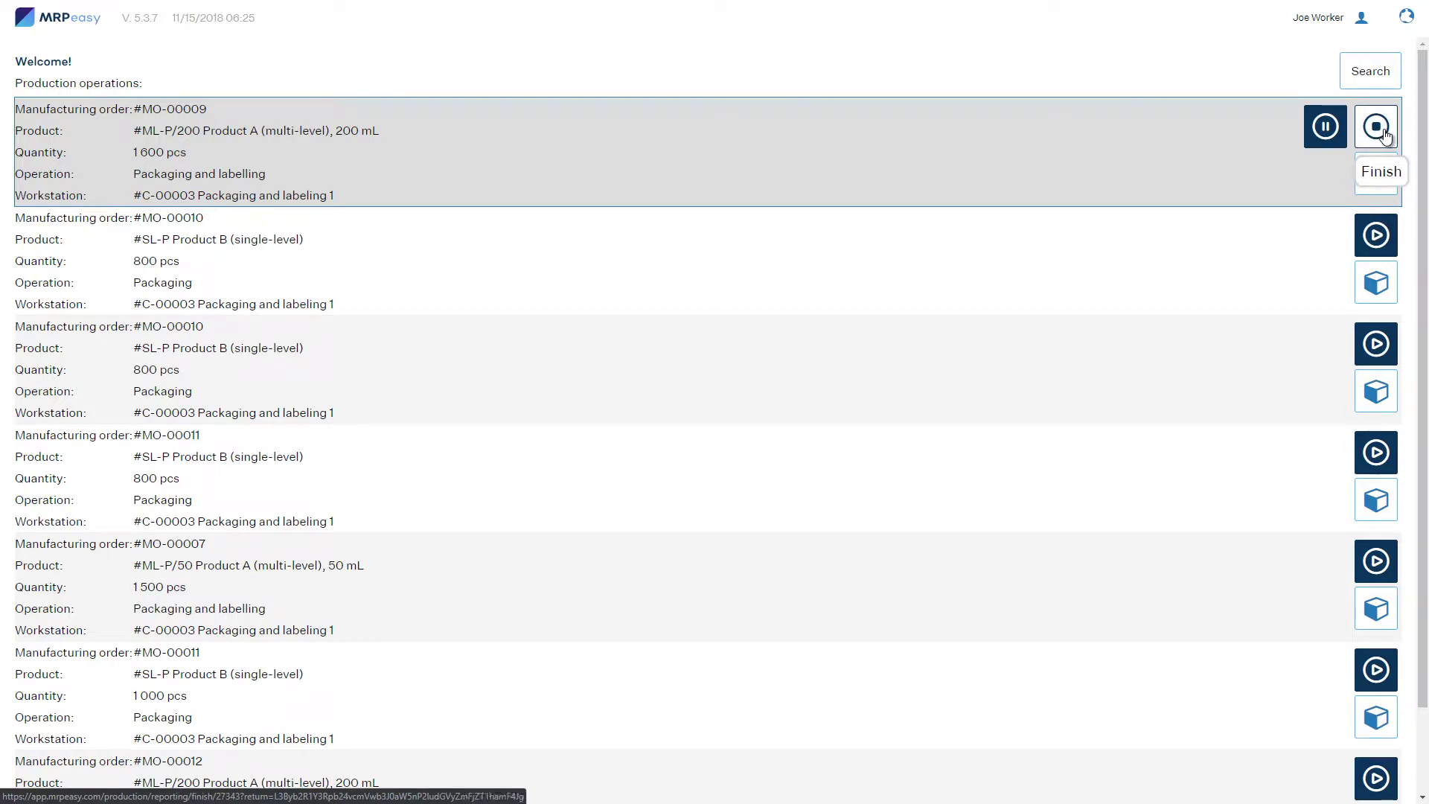
pyautogui.click(1379, 129)
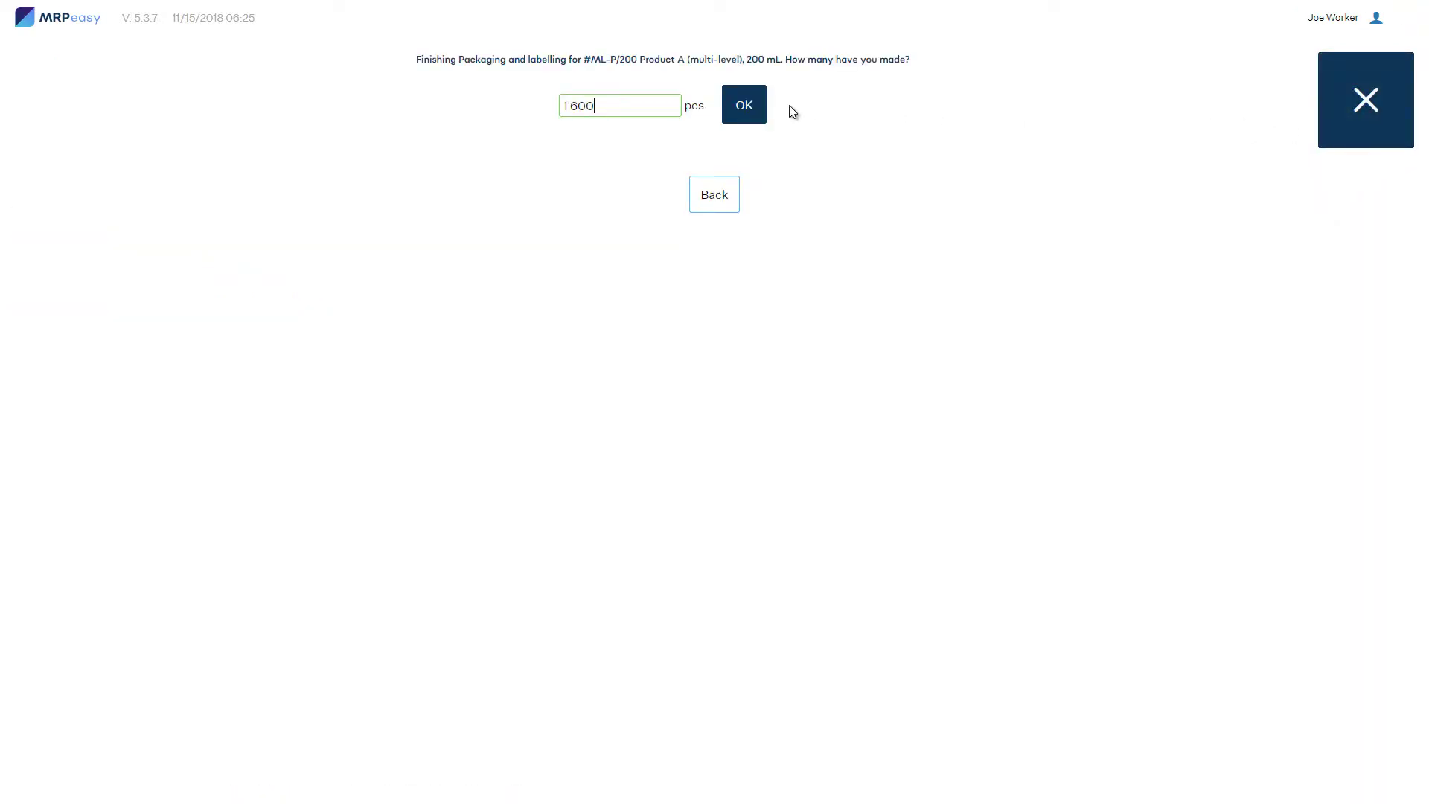
pyautogui.click(746, 107)
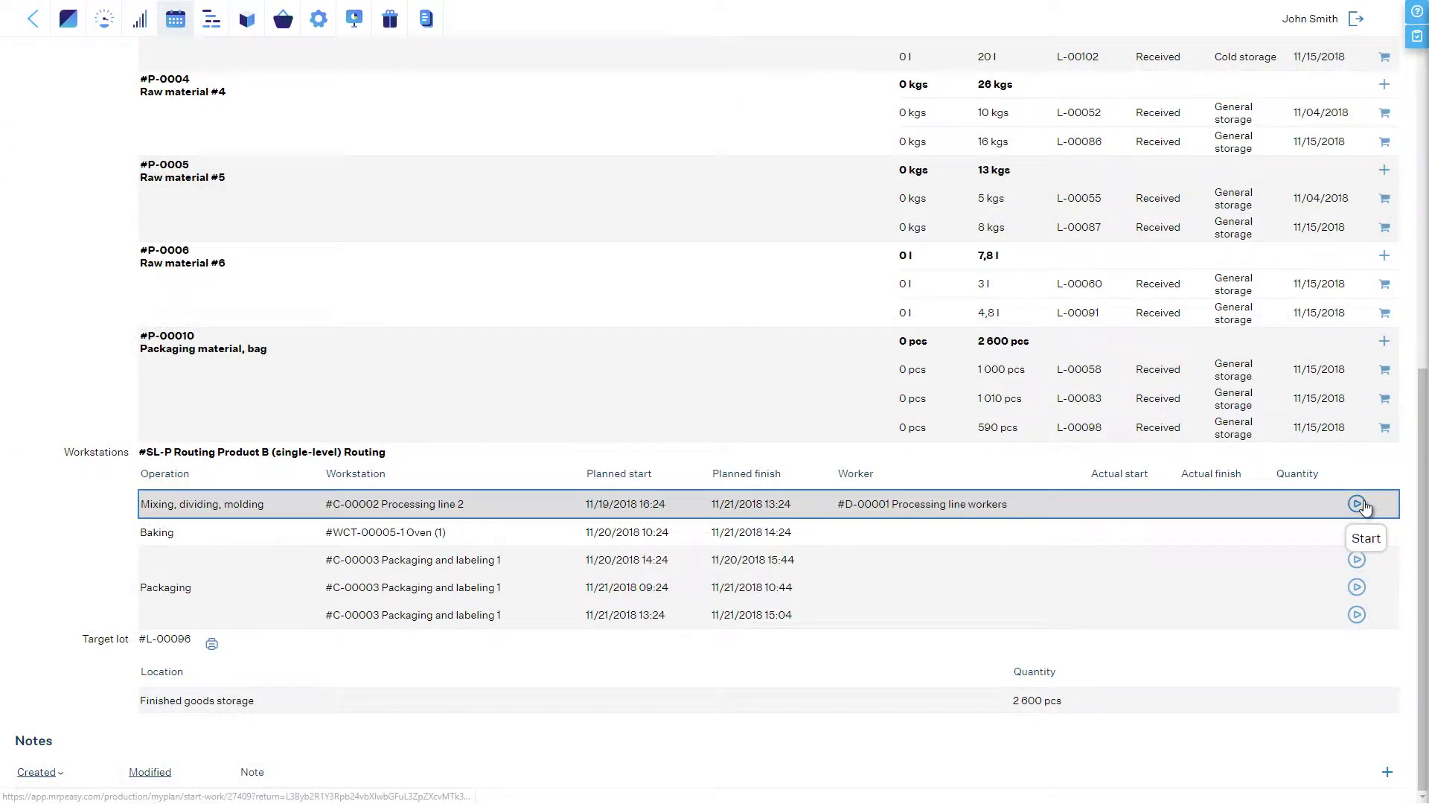
# - Start and finish Product B's Mixing, dividing, molding operation on Processing line 2, reporting 2450 pcs made
pyautogui.click(1357, 505)
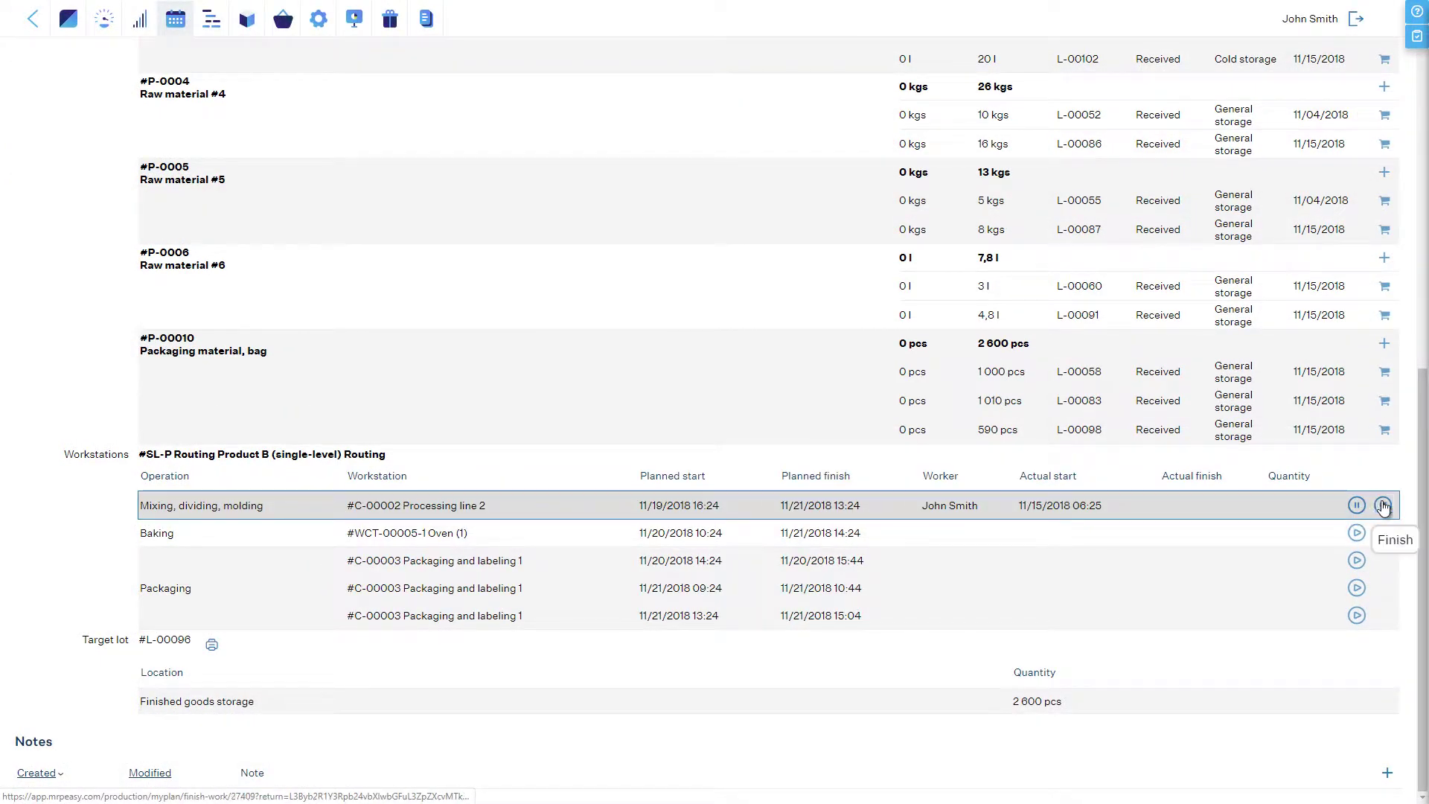
pyautogui.click(1383, 505)
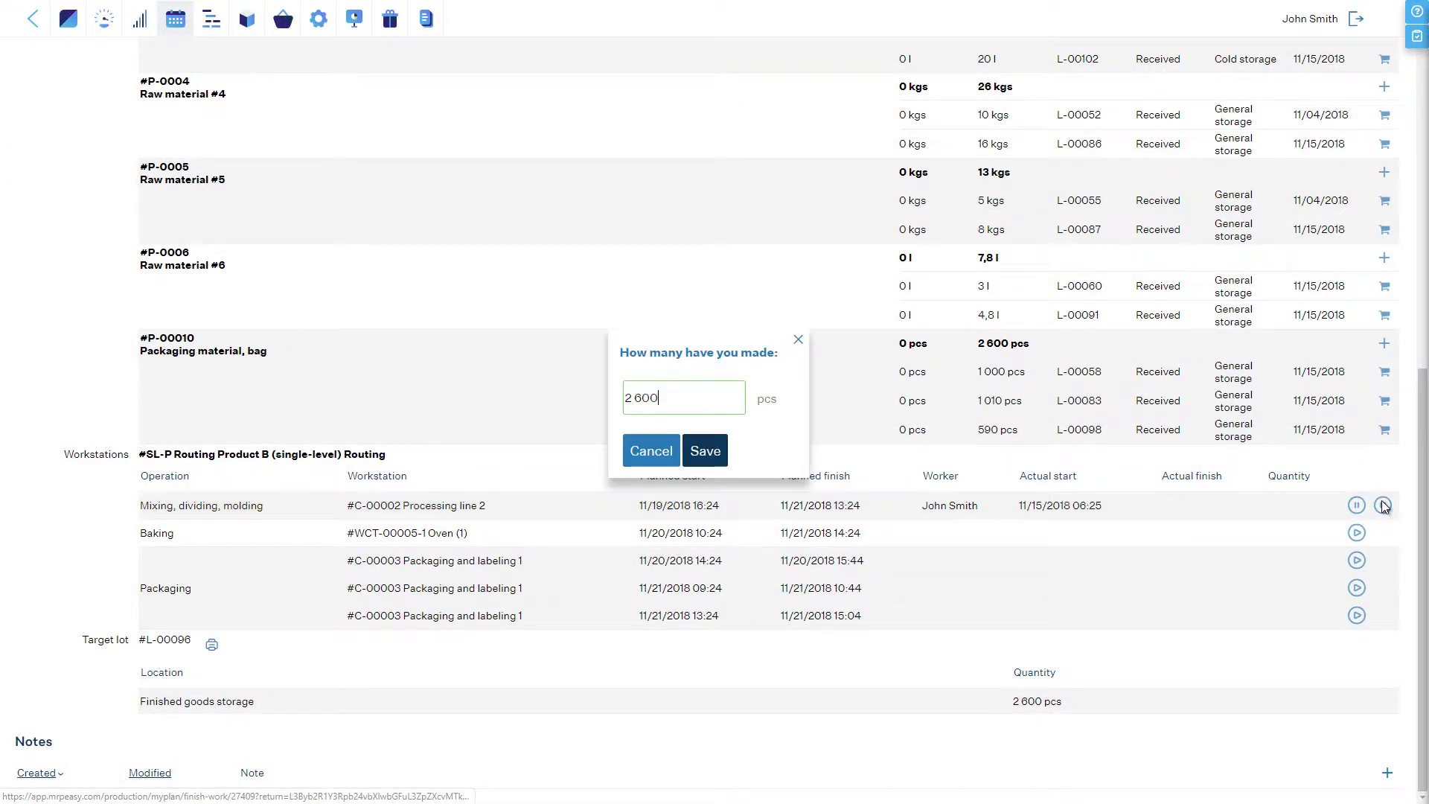
pyautogui.doubleClick(688, 395)
pyautogui.press('BackSpace')
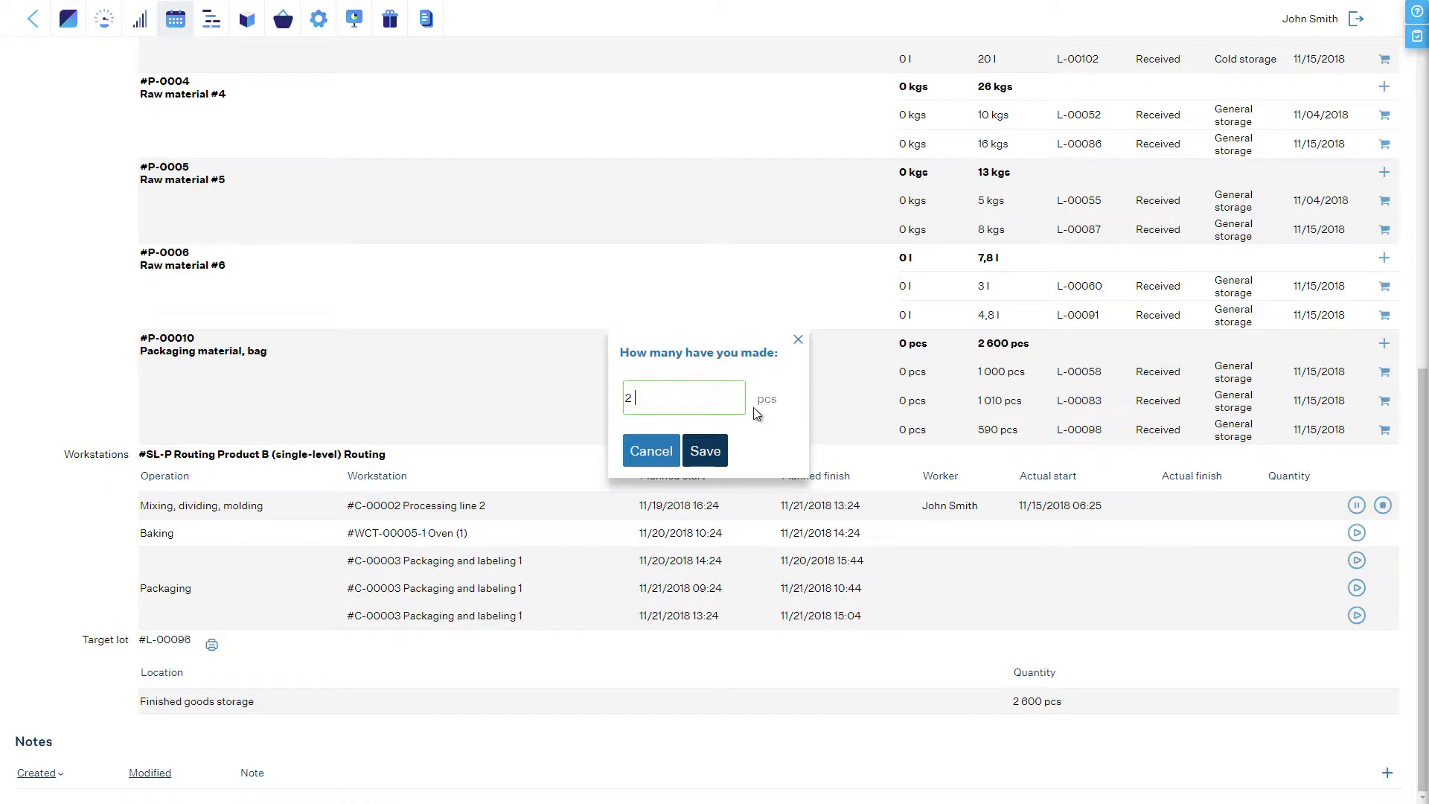
pyautogui.write('450')
pyautogui.click(703, 450)
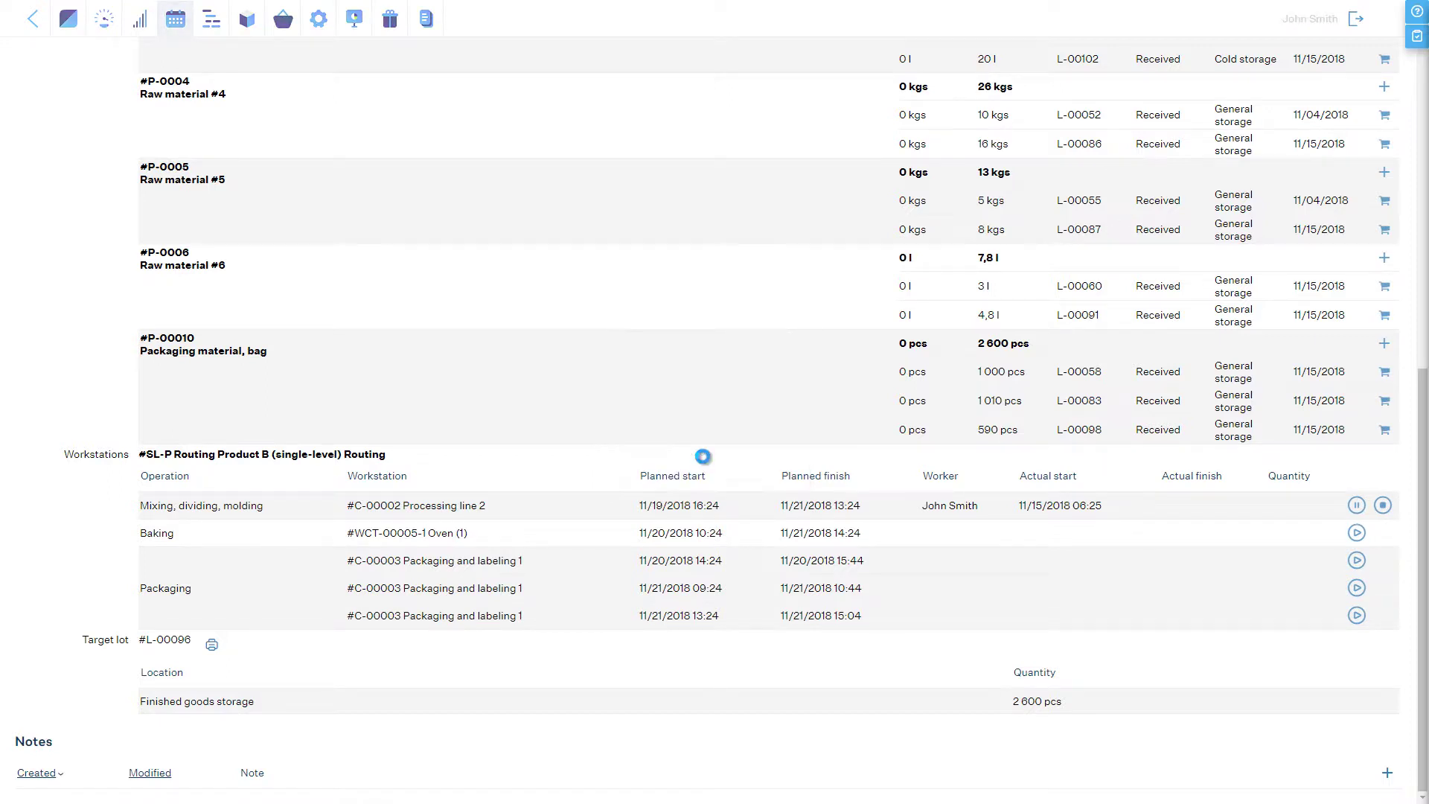
# - Review the consumed parts of the Product B manufacturing order, along with its costs and material lots
pyautogui.scroll(7, 703, 457)
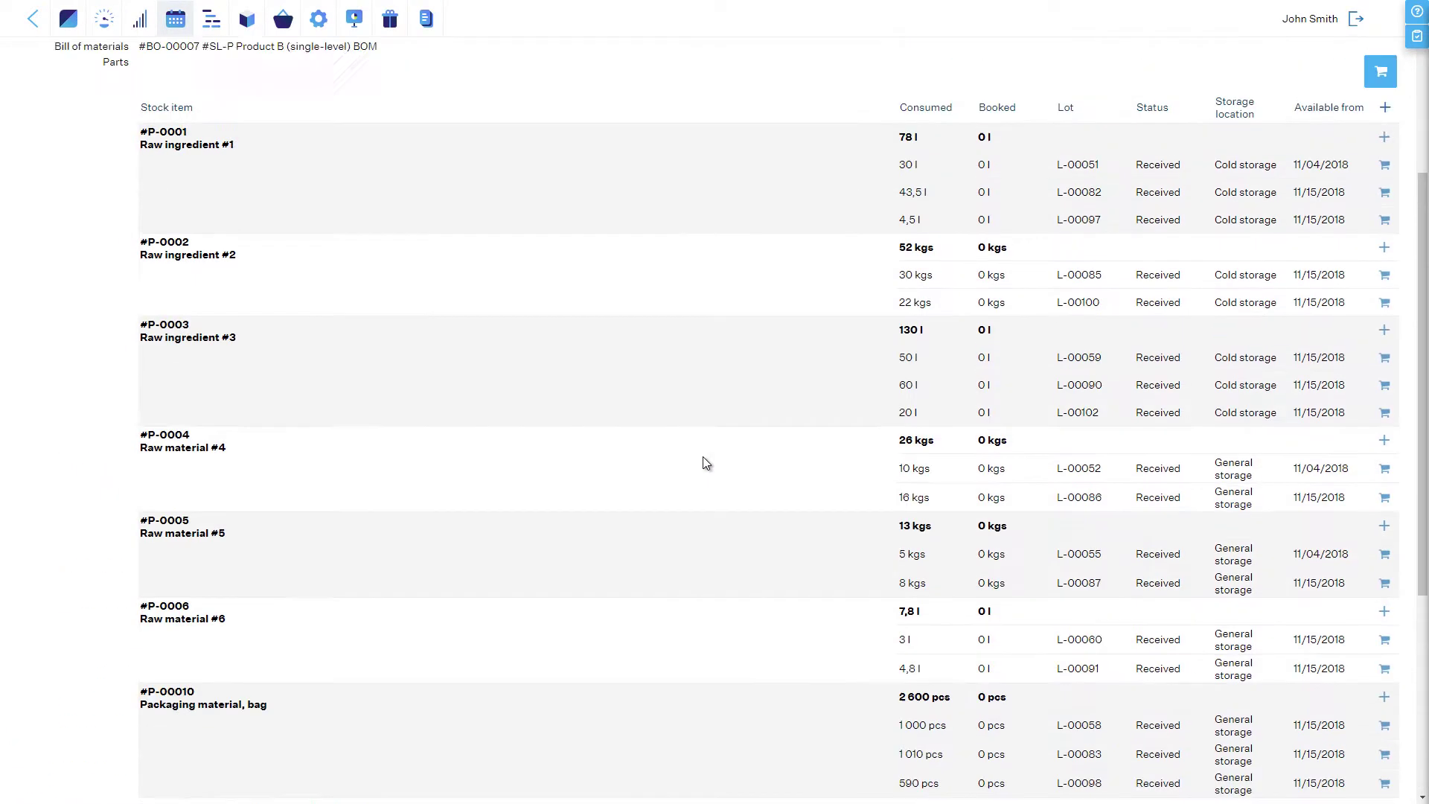
pyautogui.click(125, 46)
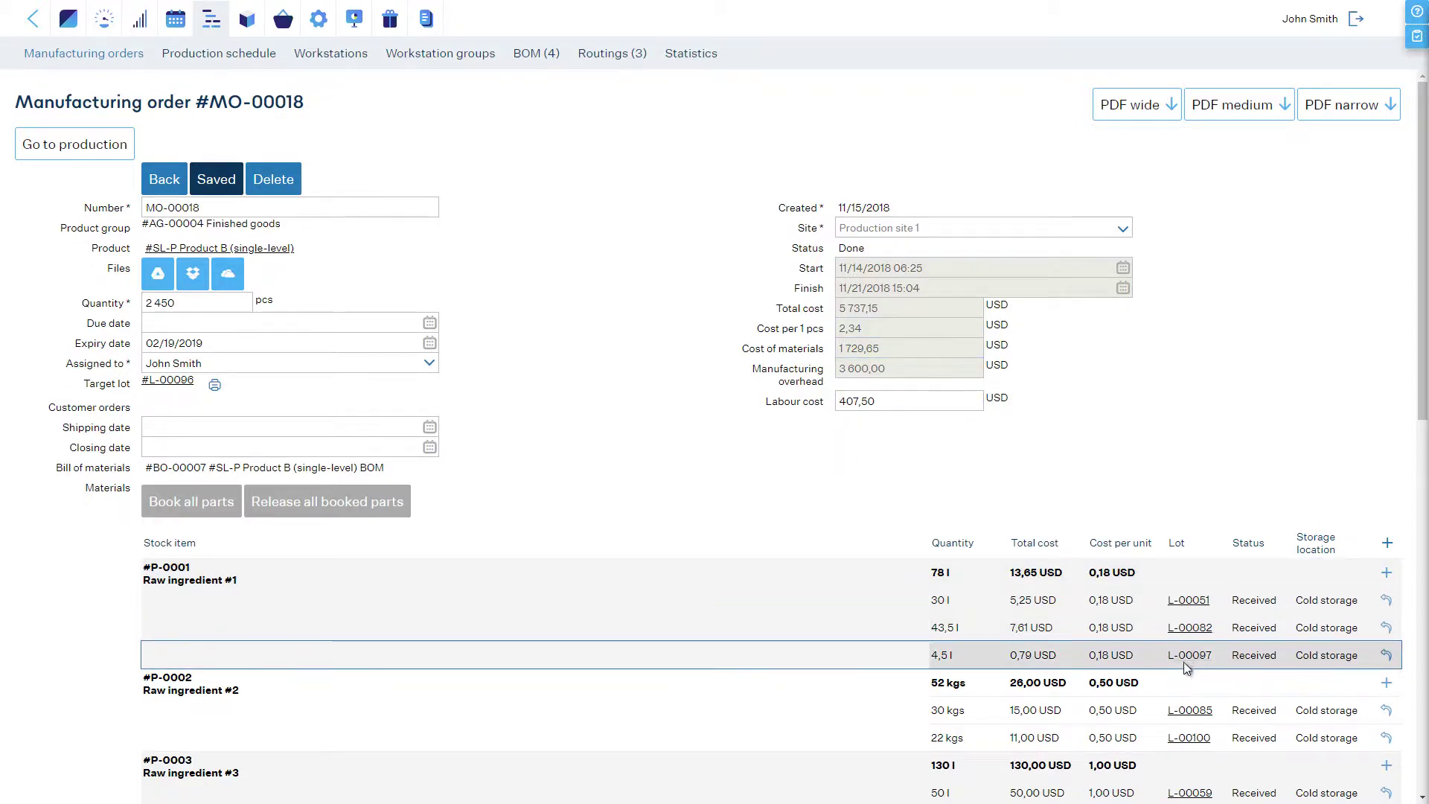
pyautogui.scroll(-1, 1186, 685)
pyautogui.scroll(-2, 1186, 690)
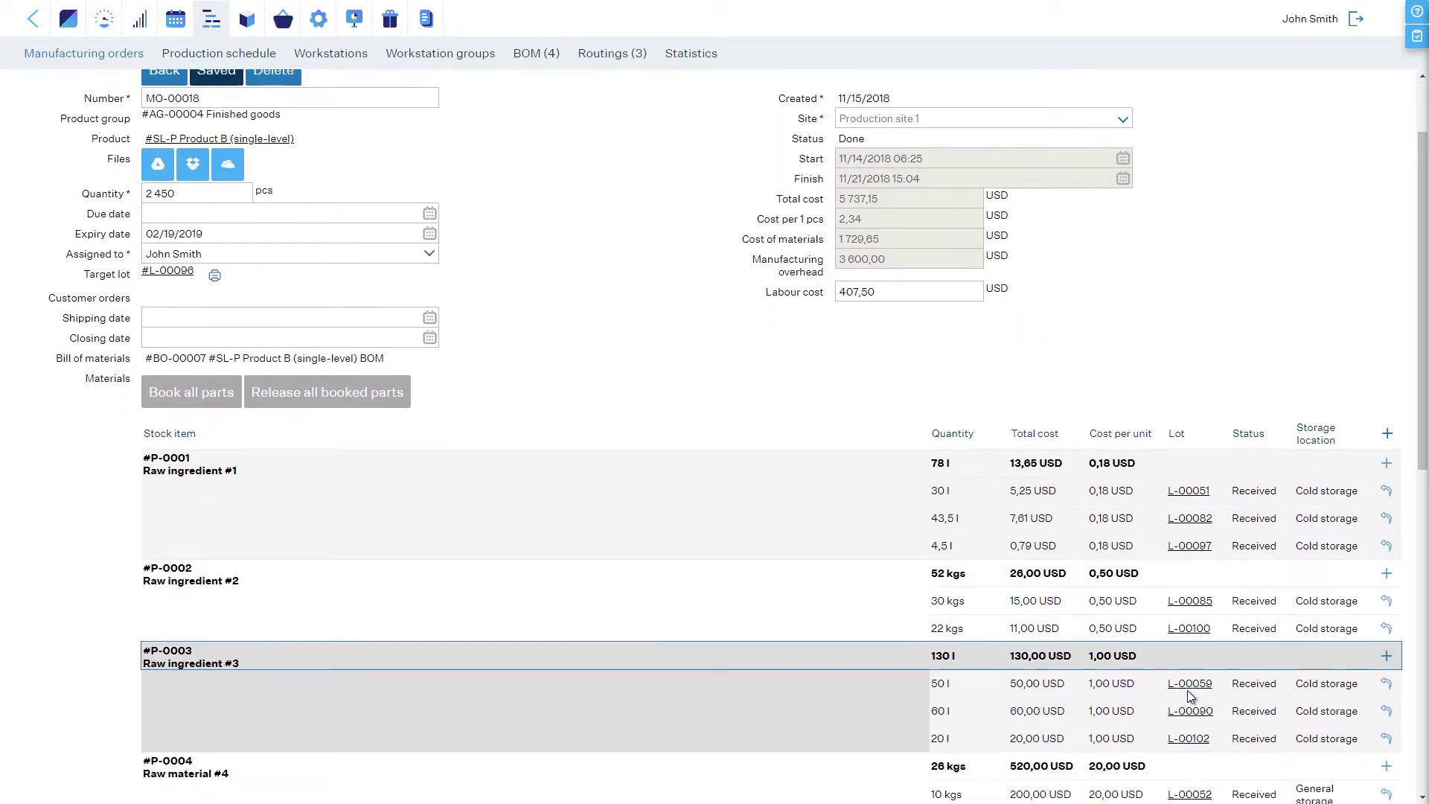
pyautogui.scroll(-6, 1168, 698)
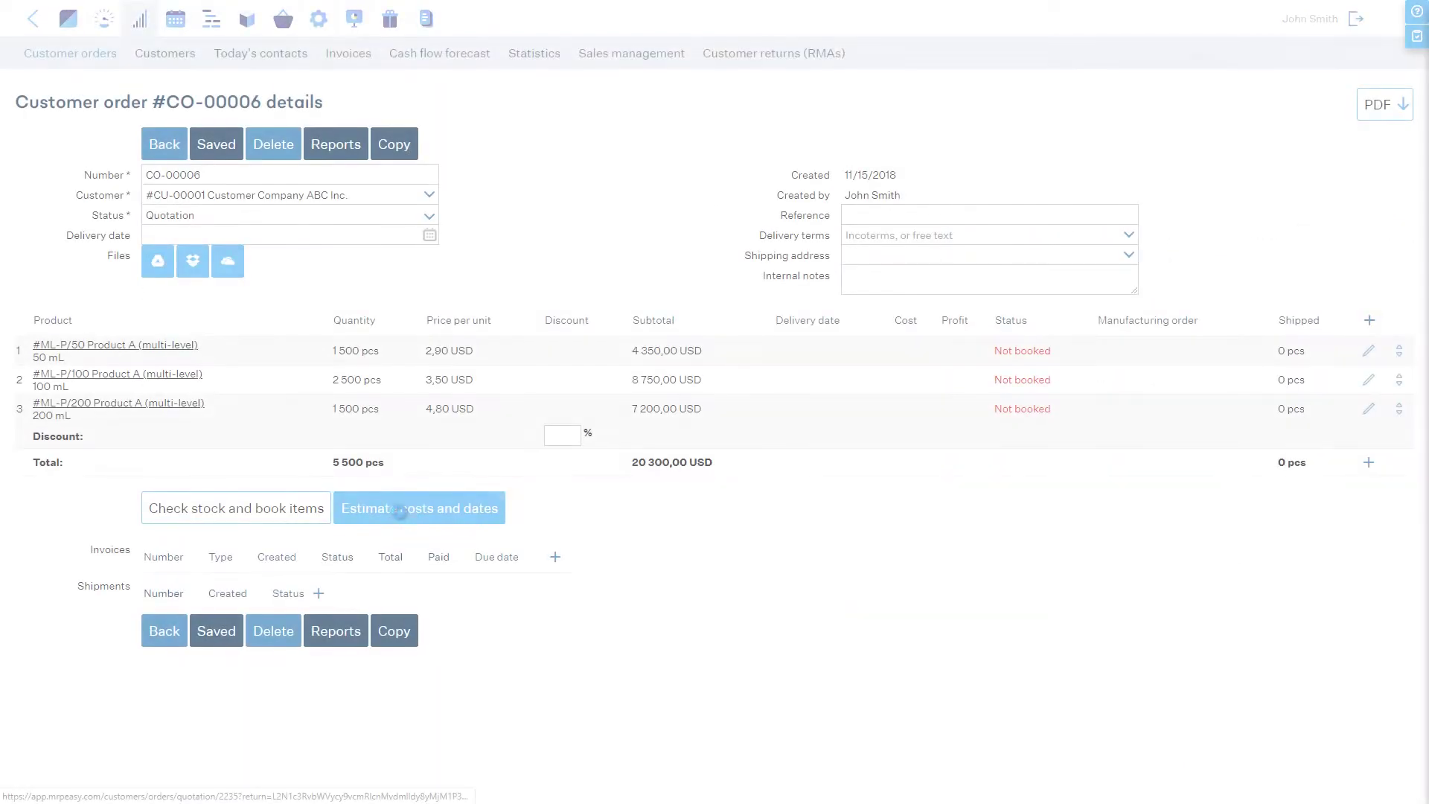
# - Estimate the costs and dates of the Customer Company ABC Inc. quotation, taking raw material cost from stock at Production site 1
pyautogui.click(399, 511)
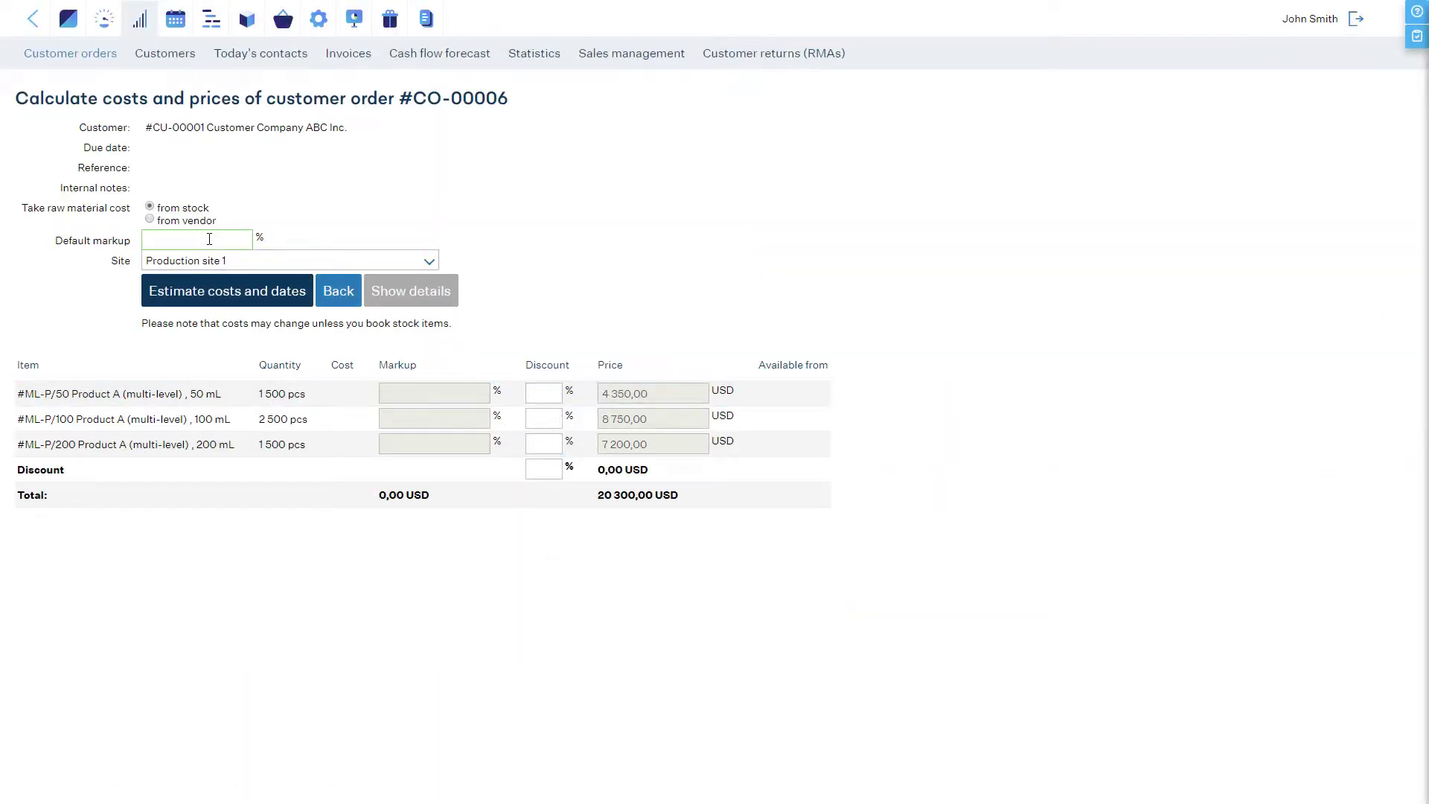
pyautogui.click(209, 293)
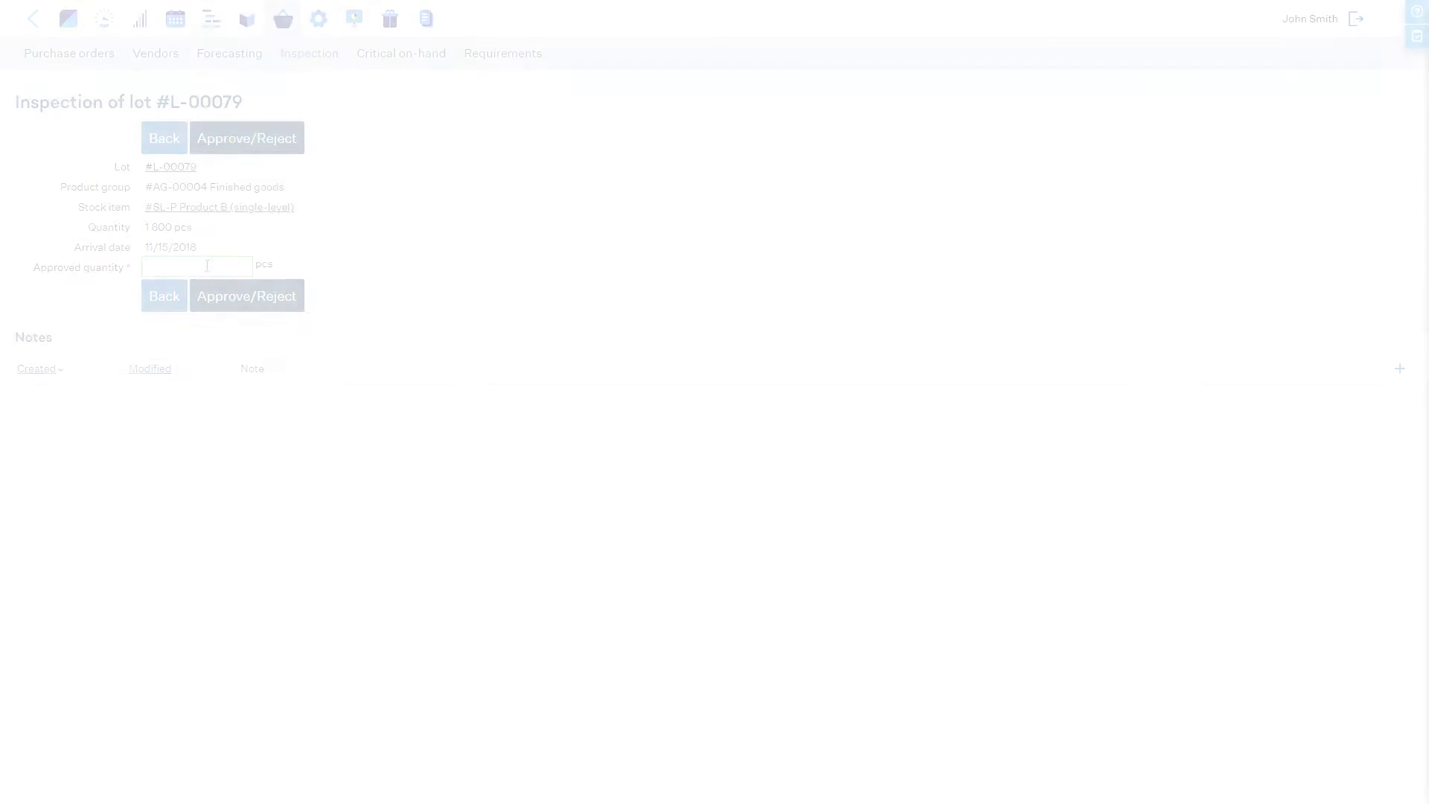
# - Record an approved quantity of 1700 pcs for the inspection of Product B lot L-00079
pyautogui.write('1700')
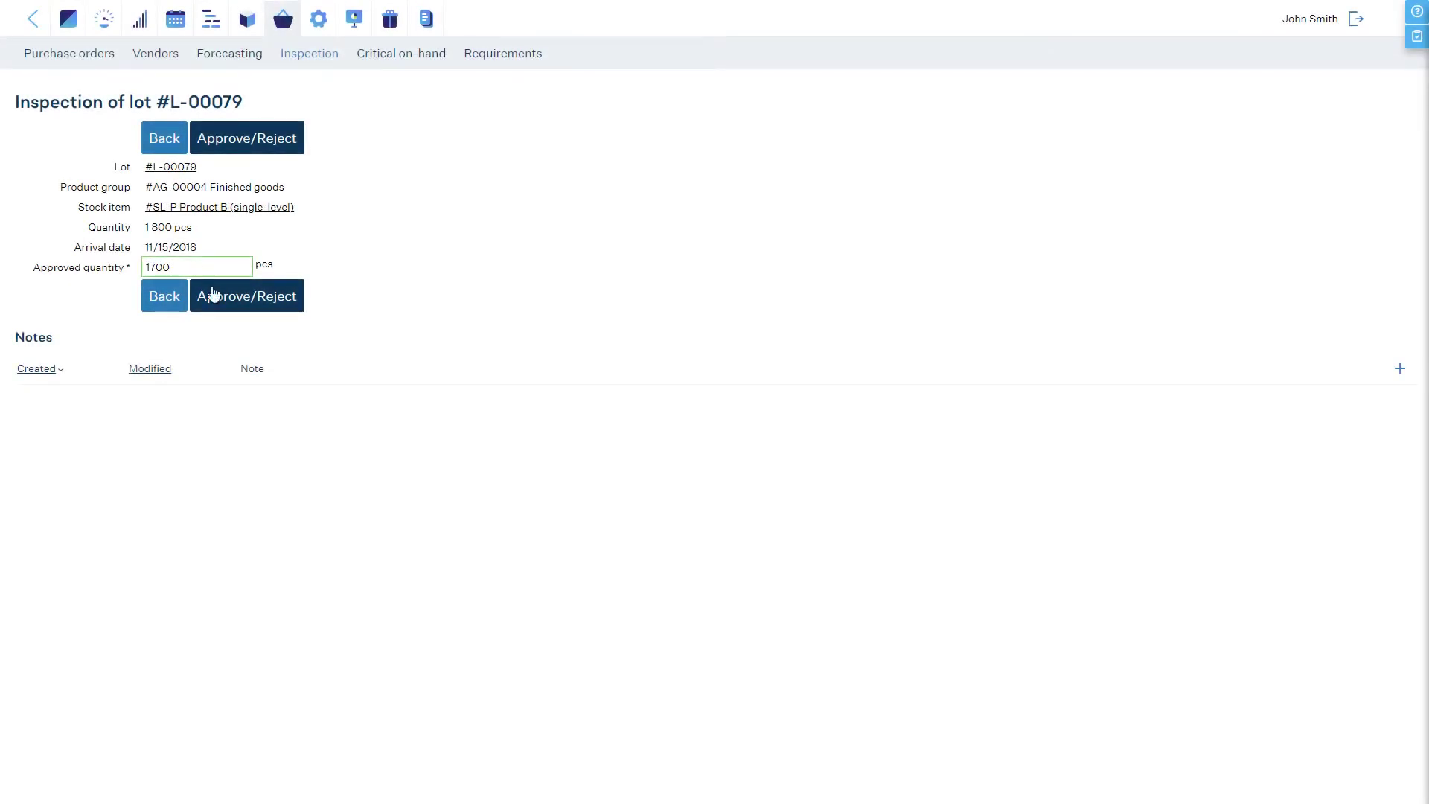
pyautogui.click(217, 295)
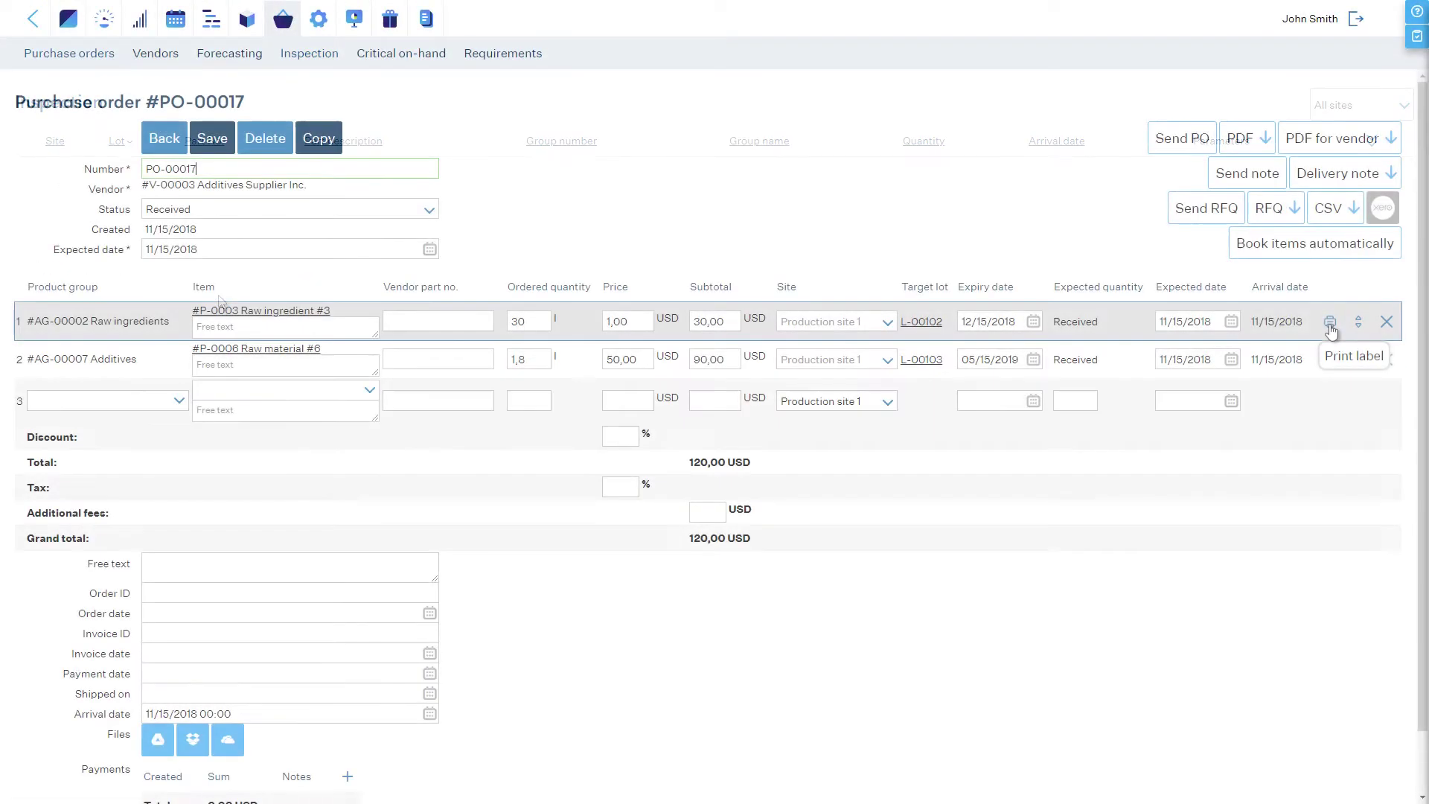
# - Print the lot label for Raw ingredient #3 on the Additives Supplier Inc. purchase order
pyautogui.click(1330, 325)
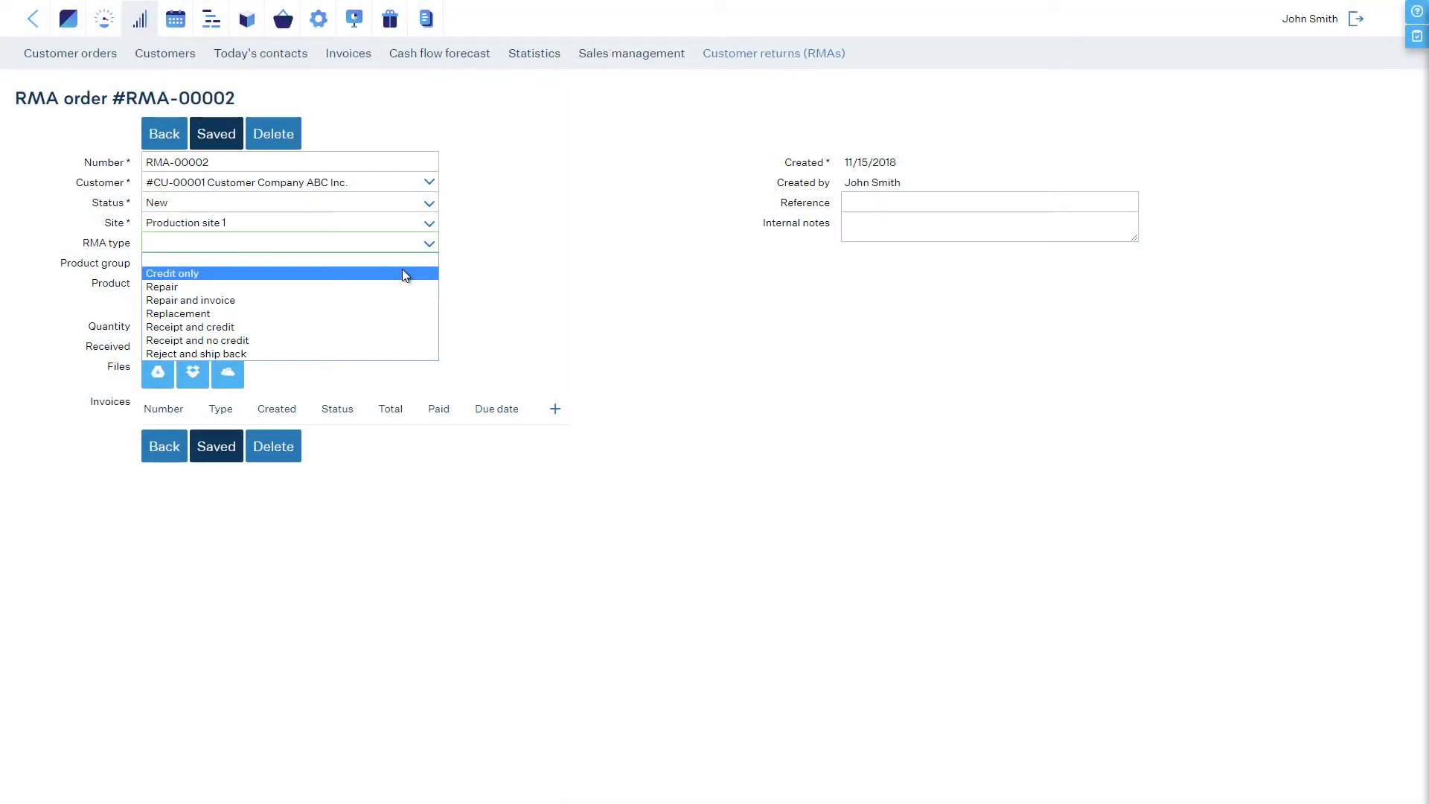
# - Set the RMA type of the Customer Company ABC Inc. return order to Receipt and credit
pyautogui.click(225, 328)
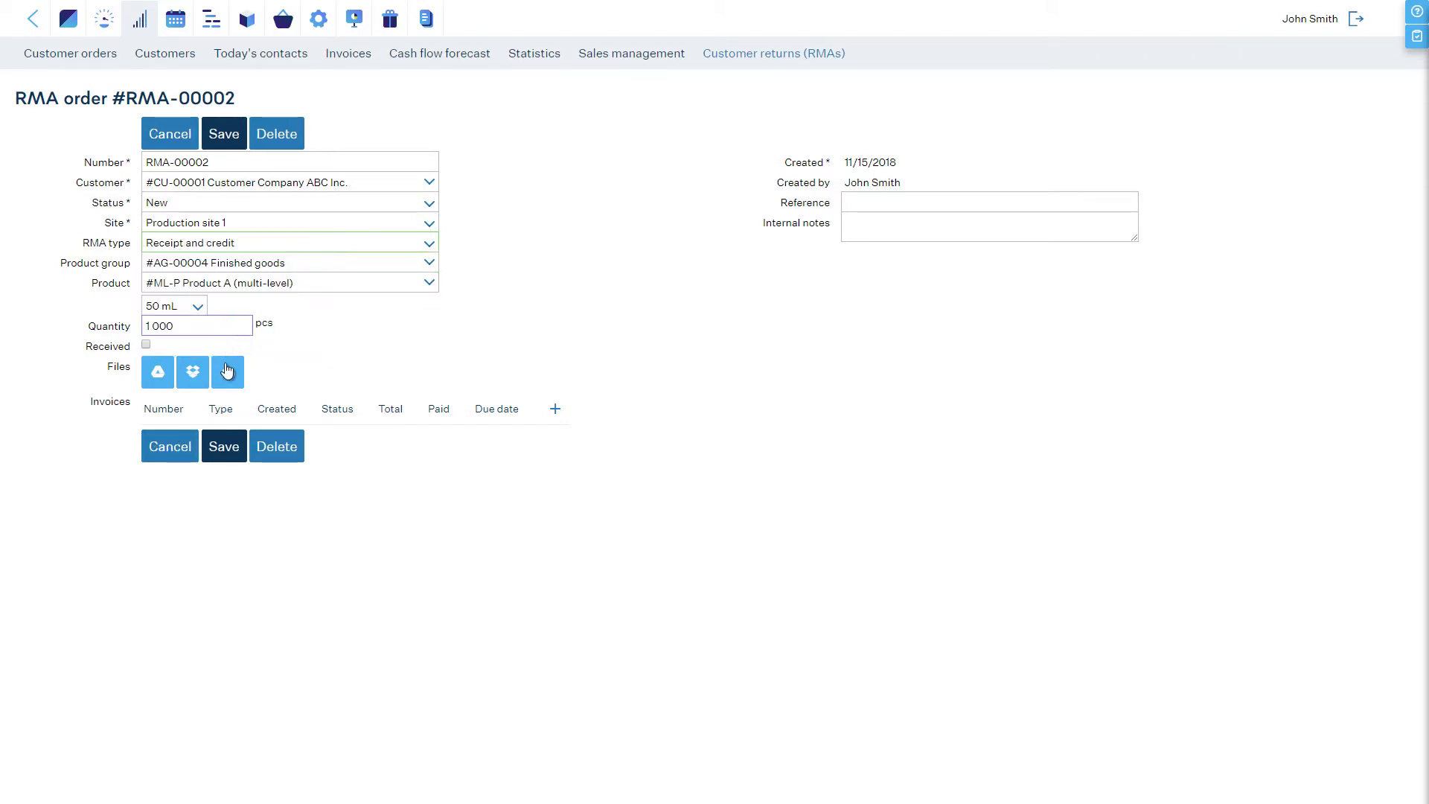